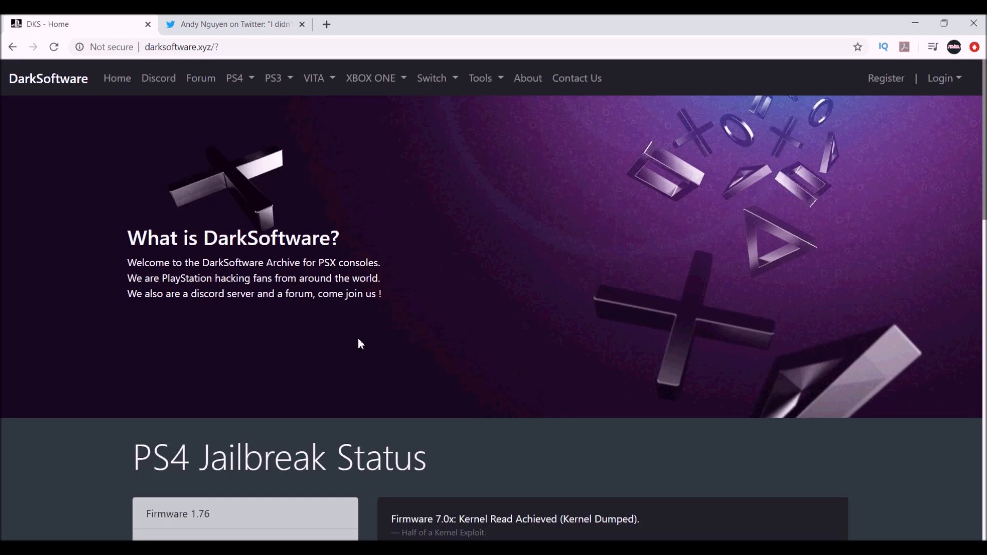
scroll(359, 338, "down", 1)
scroll(359, 338, "down", 2)
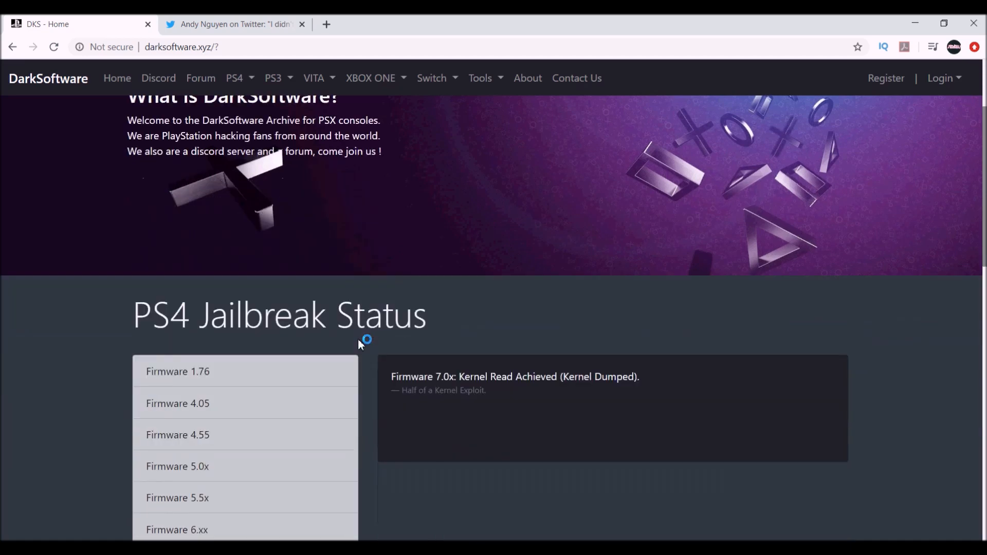
scroll(359, 341, "down", 1)
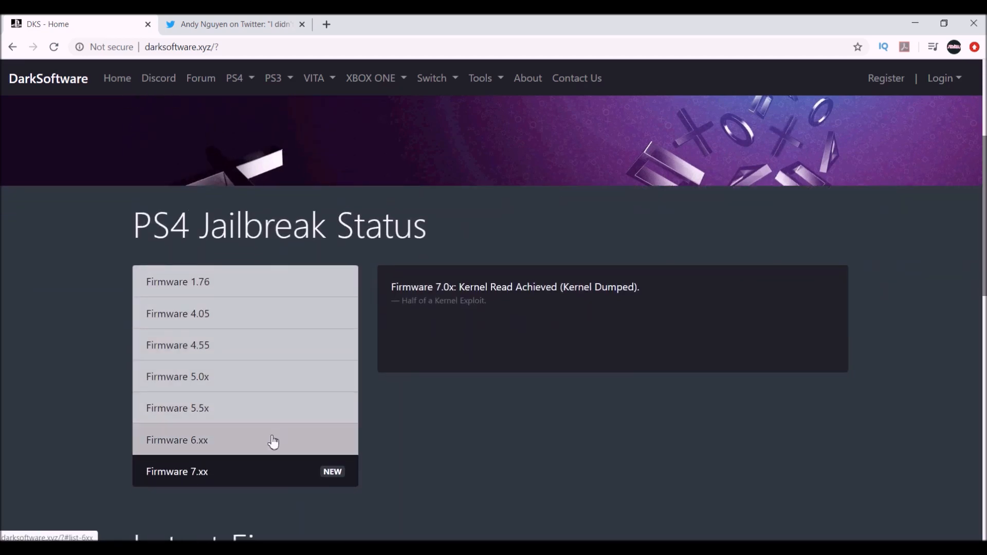
- Expand the Firmware 6.xx entry in the PS4 Jailbreak Status list
left_click(272, 441)
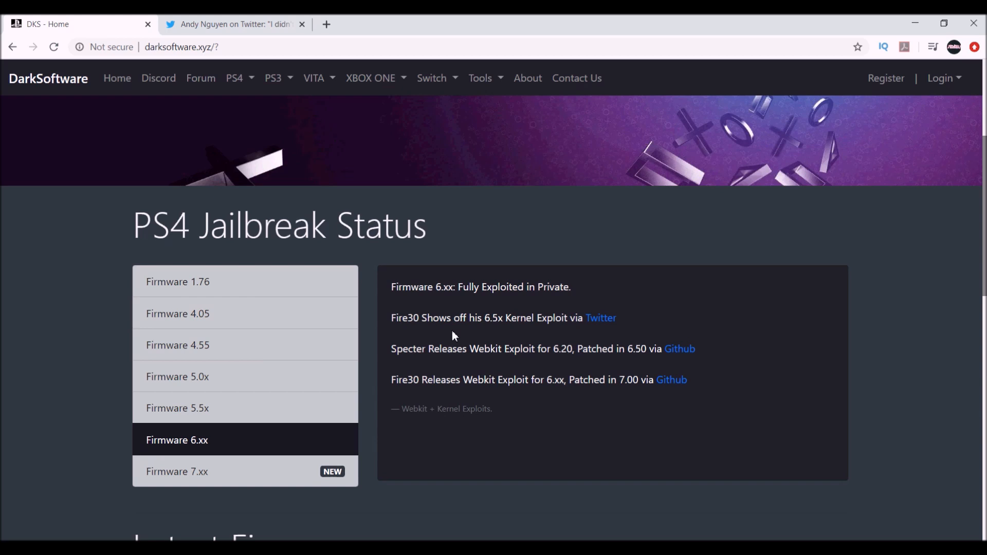
- Expand the Firmware 7.xx entry tagged NEW with its kernel-read note
left_click(285, 472)
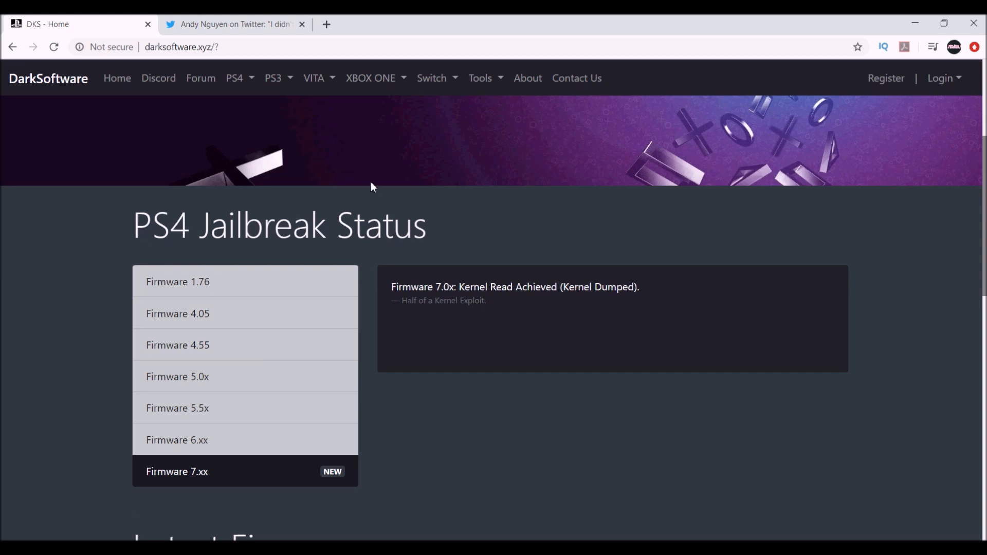
- Switch to the Twitter tab with Andy Nguyen's vulnerability tweet thread
left_click(239, 18)
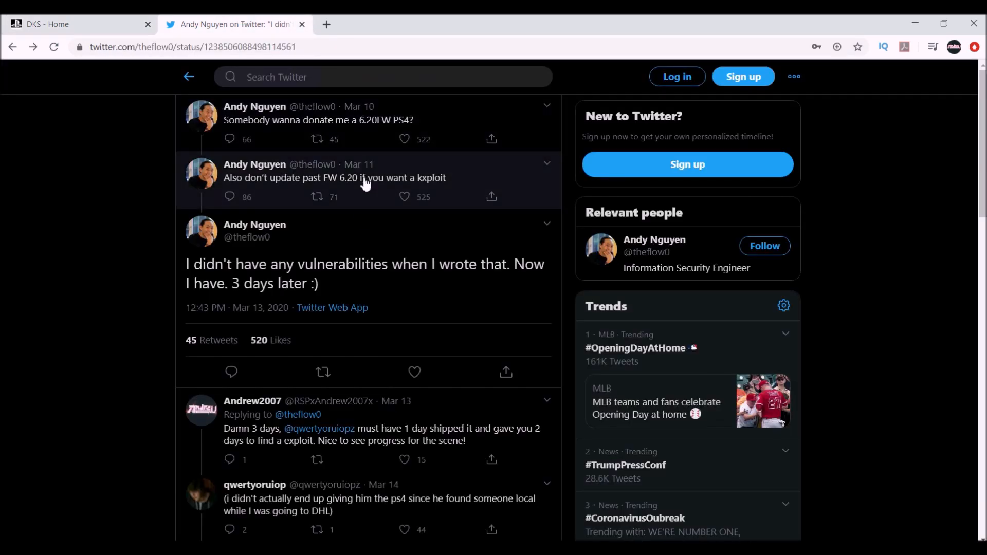